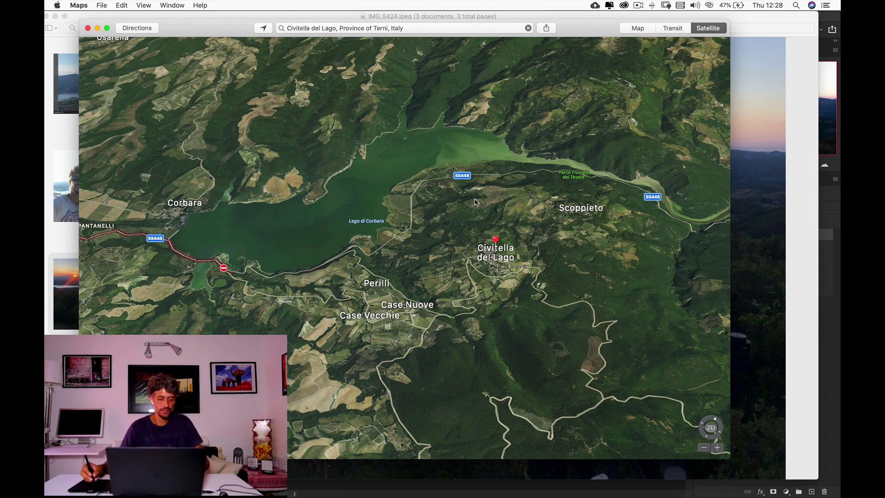
# Step: Switch from Maps to Preview, quit Preview with its reference photos, and bring Photoshop to the front
pyautogui.press('super+Tab')
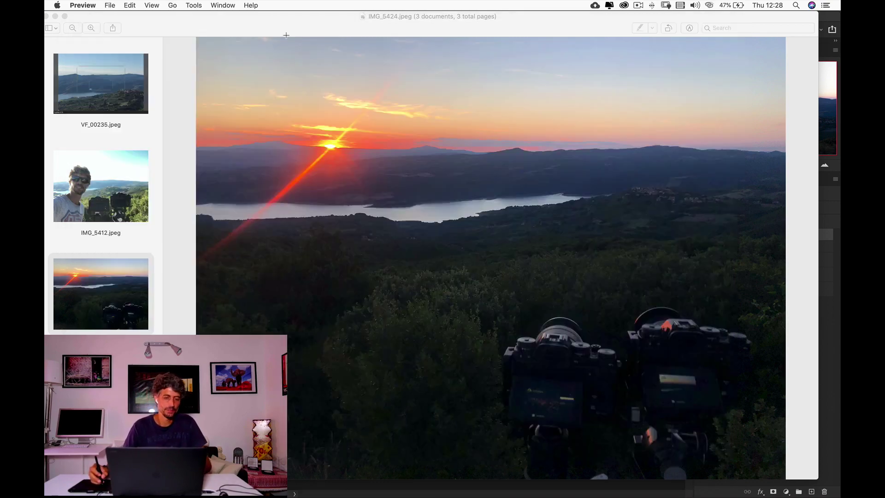
pyautogui.press('super+q')
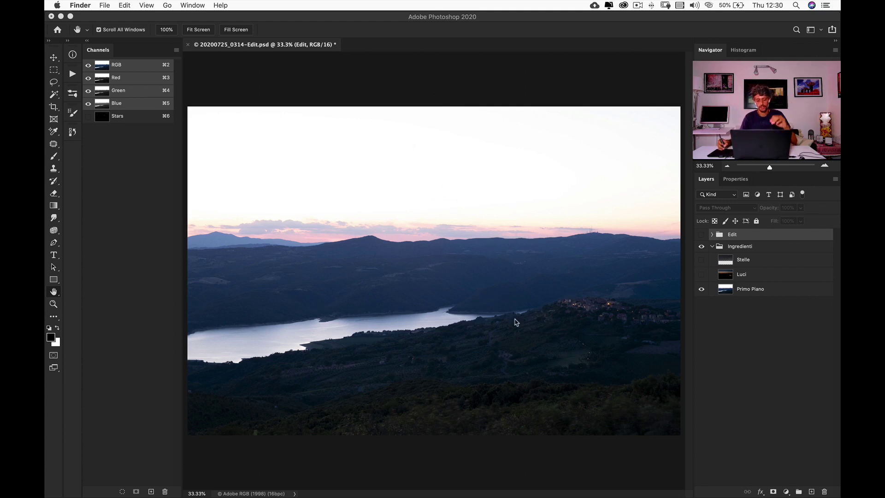
pyautogui.click(492, 313)
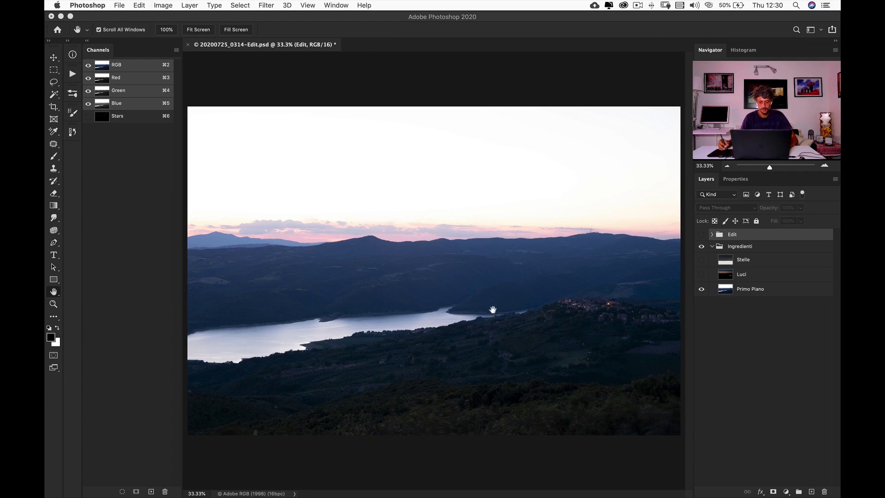
# Step: Examine the lake shore, hillside and village lights of the Primo Piano exposure up close, and return to the full image
pyautogui.scroll(4, 509, 307)
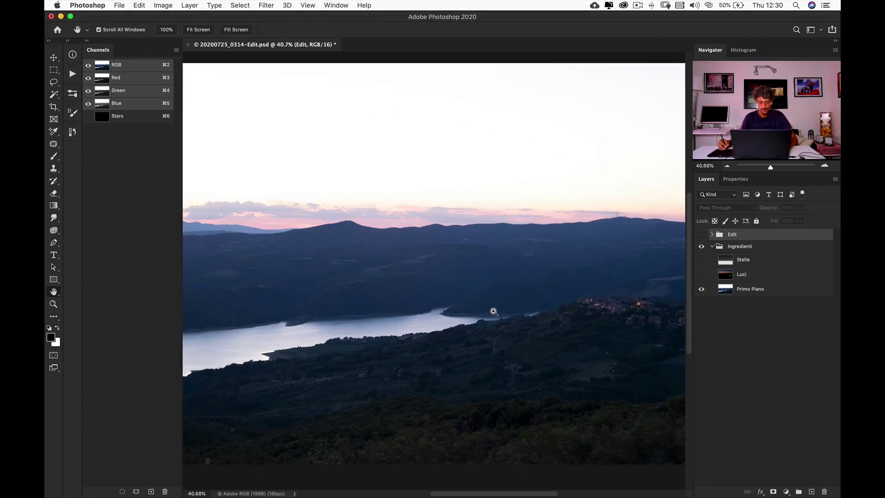
pyautogui.scroll(10, 514, 314)
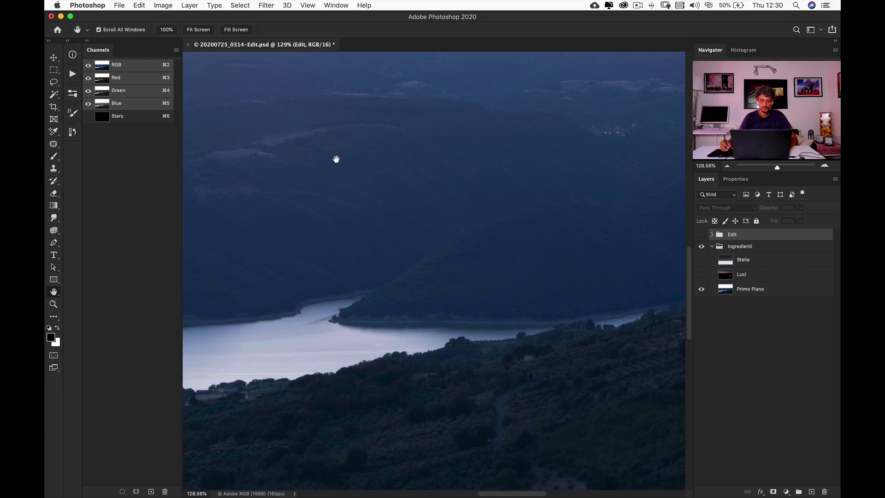
pyautogui.scroll(-8, 461, 198)
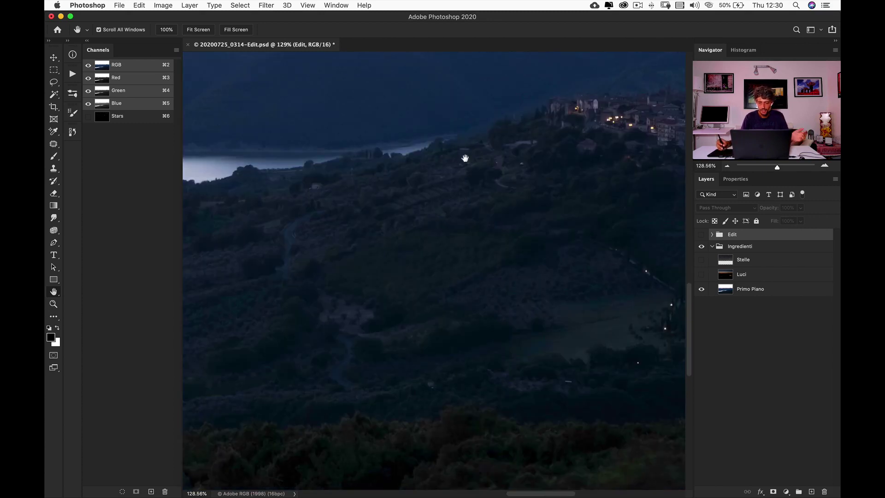
pyautogui.scroll(2, 466, 200)
pyautogui.moveTo(411, 240); pyautogui.dragTo(355, 219)
pyautogui.scroll(-5, 444, 215)
pyautogui.hscroll(-3, 444, 215)
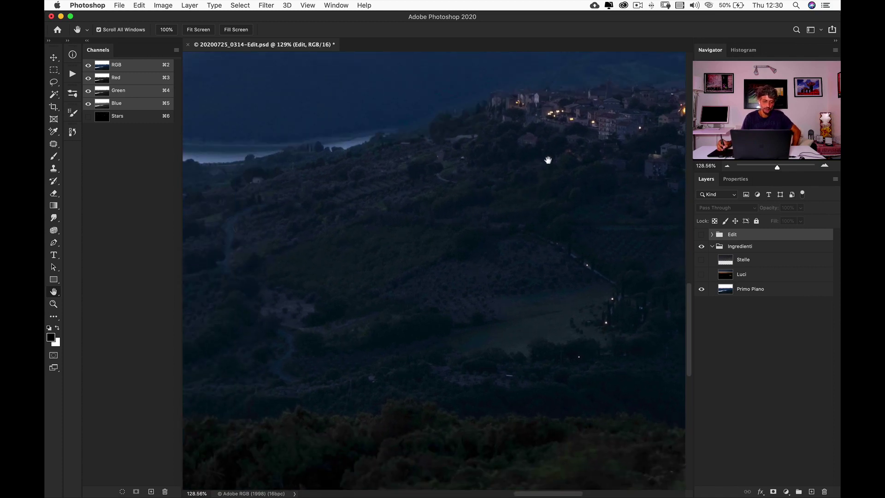
pyautogui.scroll(5, 442, 199)
pyautogui.hscroll(-4, 442, 199)
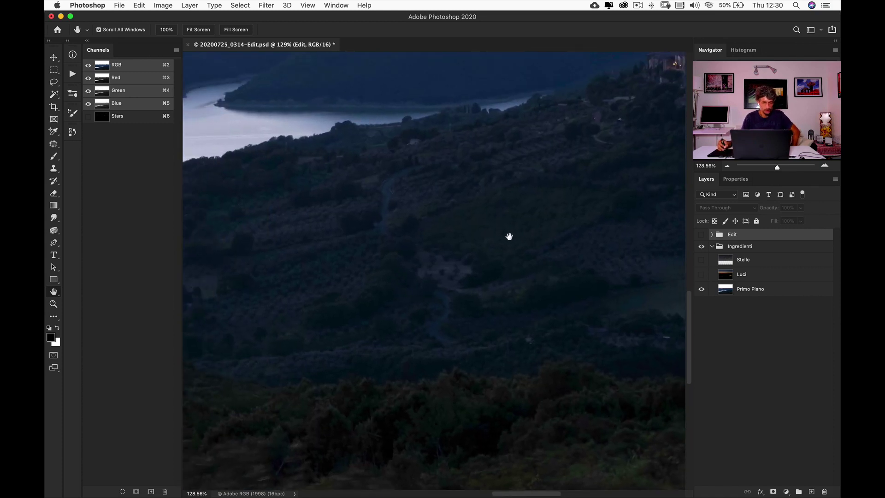
pyautogui.hscroll(4, 374, 273)
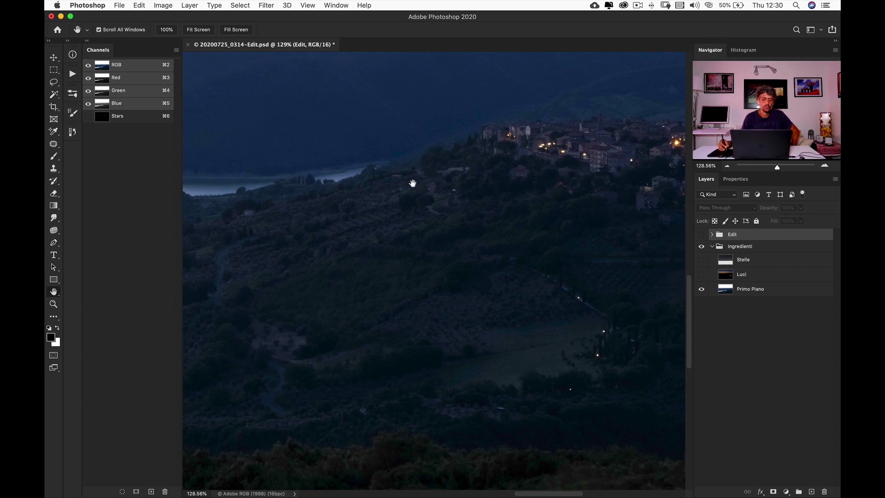
pyautogui.scroll(3, 466, 198)
pyautogui.scroll(3, 461, 228)
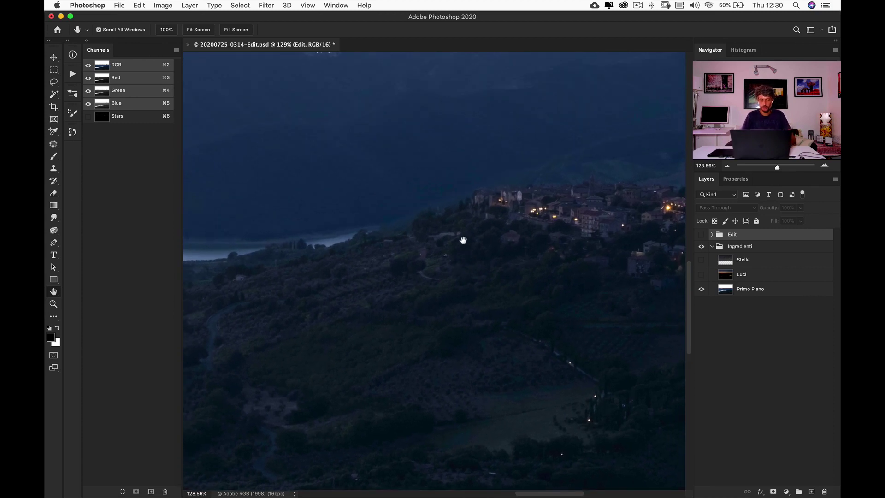
pyautogui.press('super+0')
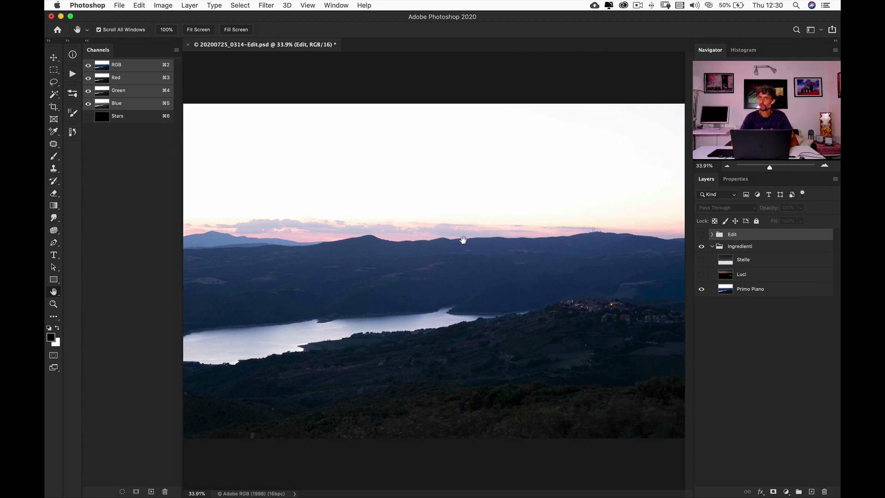
# Step: Show the Luci layer, compare it with Primo Piano, and make the Stelle layer above it visible
pyautogui.click(726, 279)
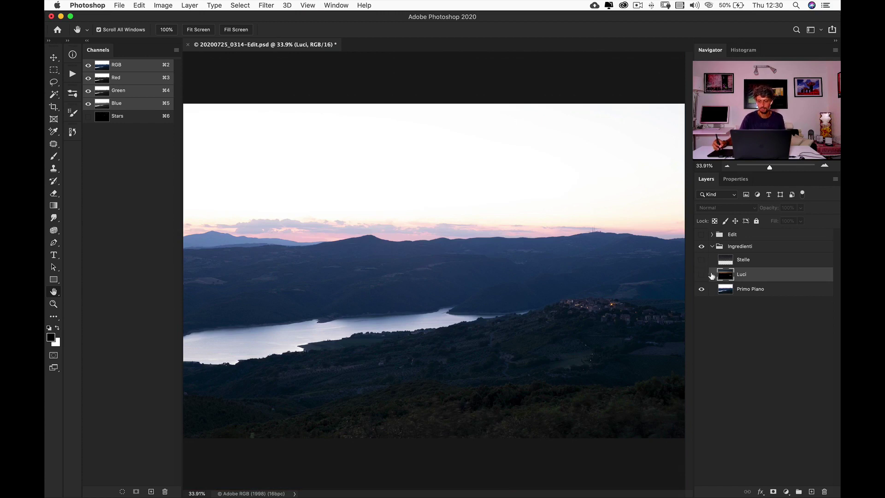
pyautogui.click(701, 275)
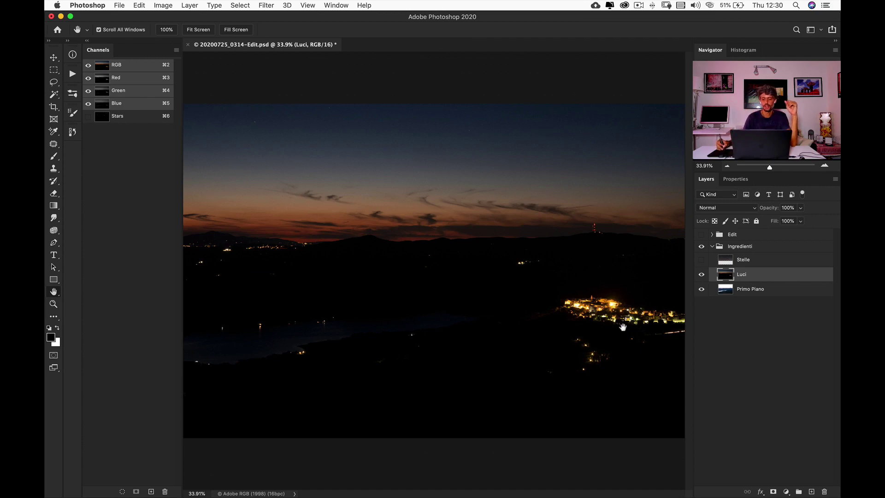
pyautogui.click(701, 276)
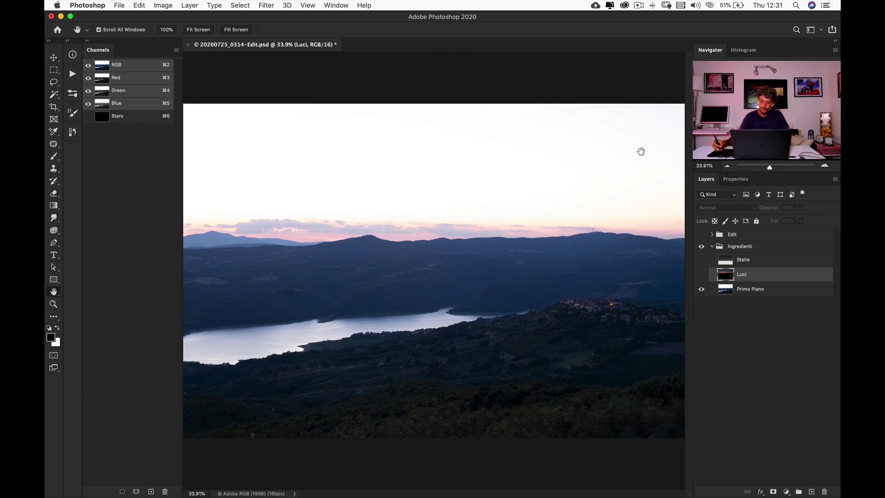
pyautogui.click(701, 274)
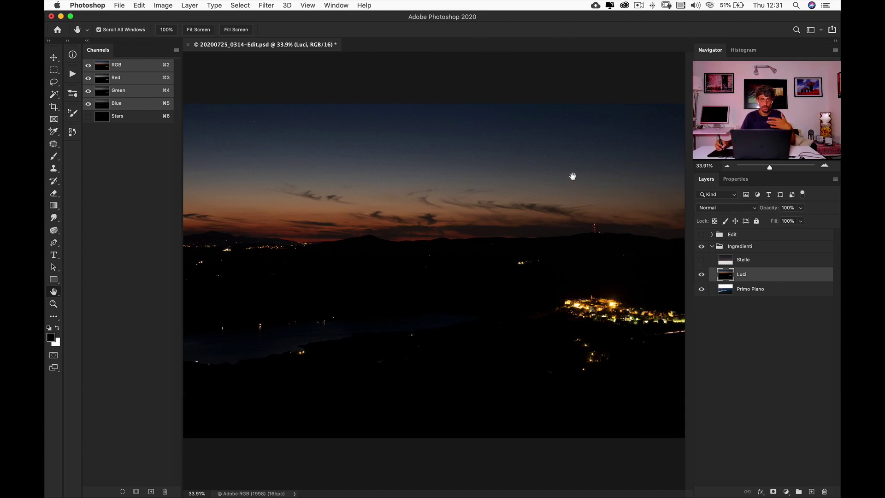
pyautogui.click(702, 263)
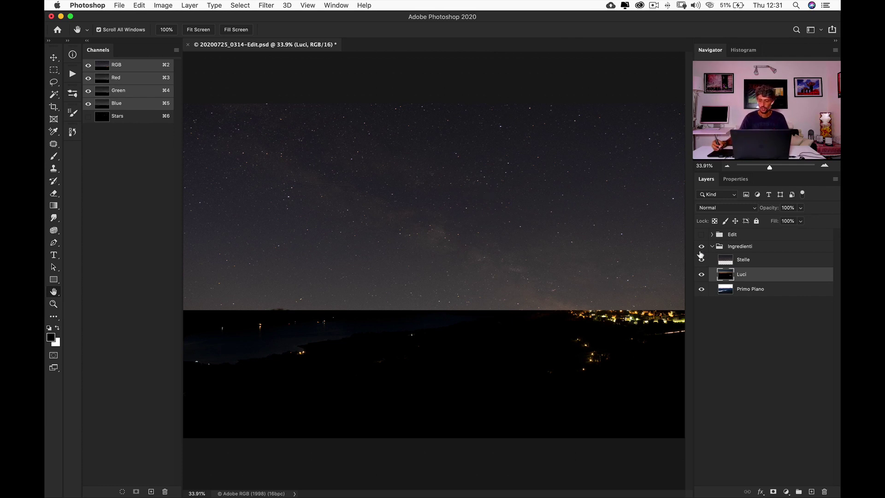
# Step: Hide the Ingredienti group, and show the expanded Edit group with its Primo Piano Orig layer visible
pyautogui.click(701, 247)
pyautogui.click(712, 235)
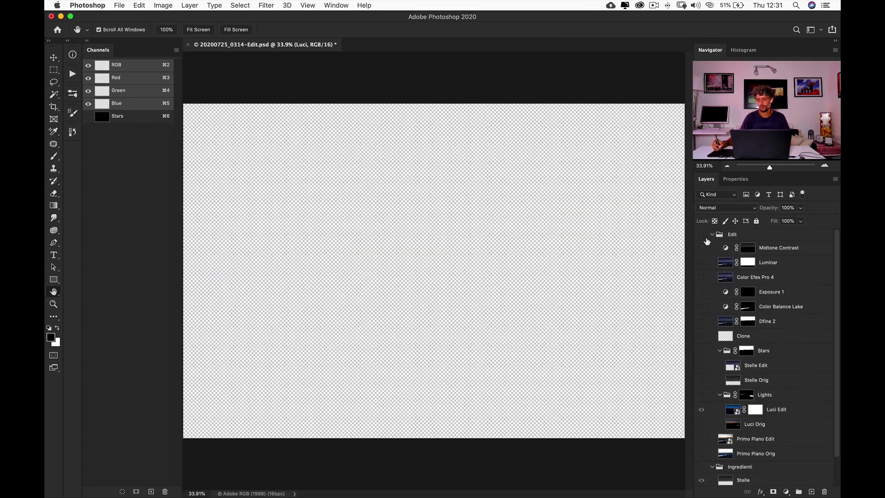
pyautogui.click(702, 234)
pyautogui.moveTo(833, 237); pyautogui.dragTo(836, 310)
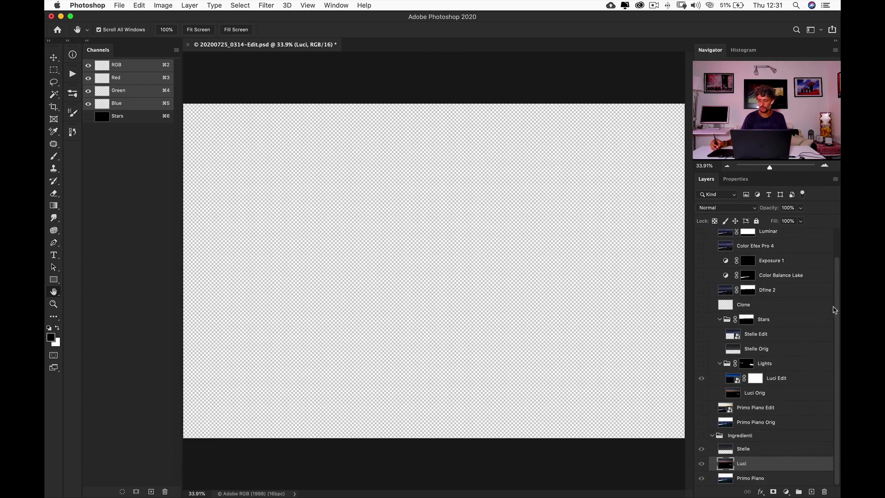
pyautogui.click(702, 422)
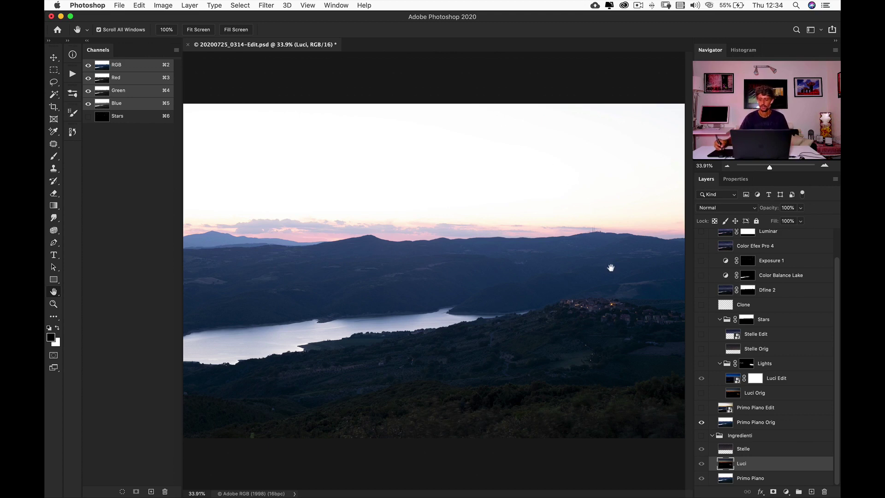
# Step: Make the Primo Piano Edit layer visible and compare it before and after against Primo Piano Orig
pyautogui.click(701, 408)
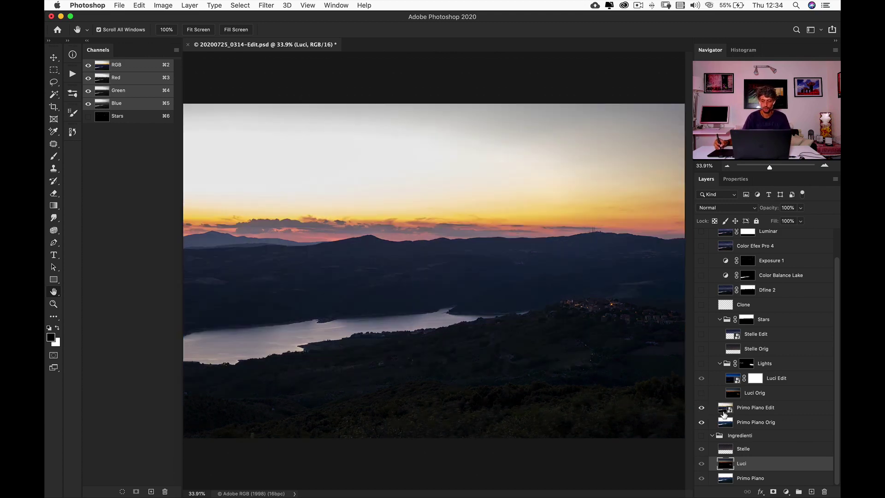
pyautogui.click(724, 410)
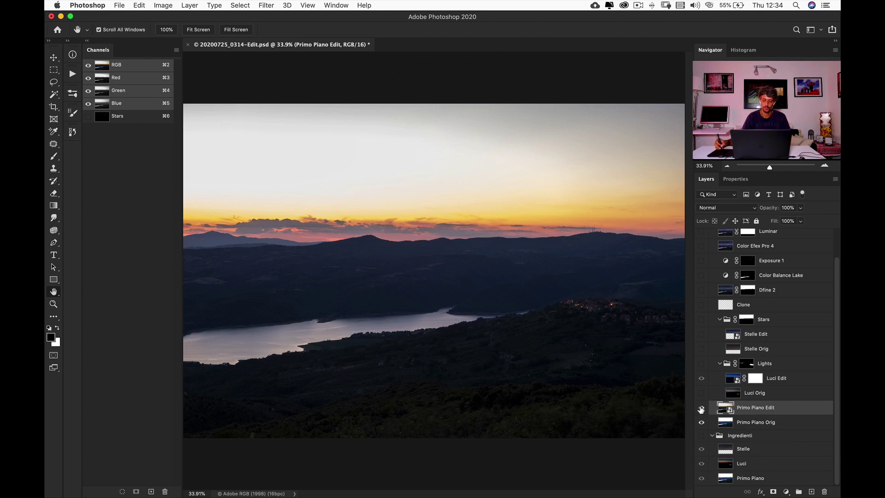
pyautogui.click(702, 408)
pyautogui.click(702, 408)
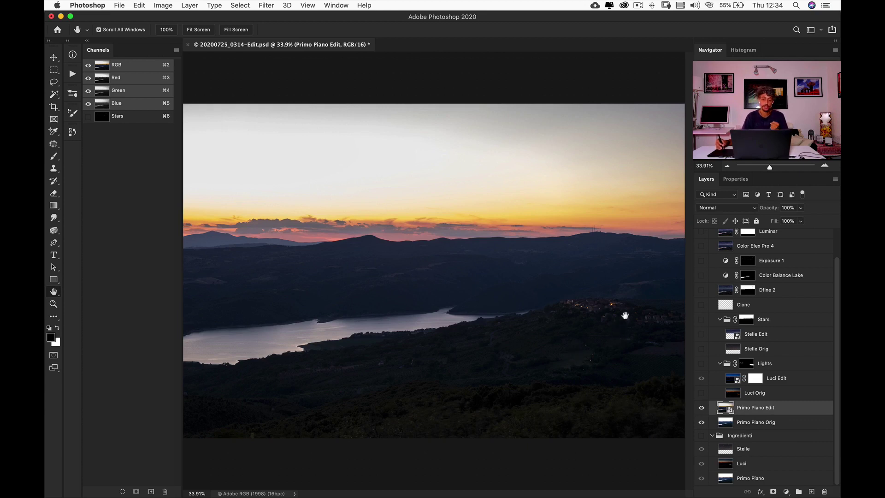
pyautogui.click(701, 409)
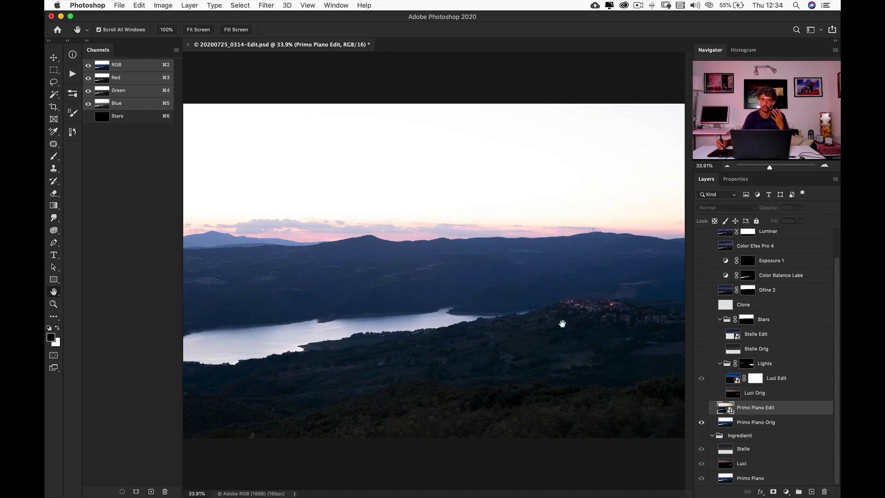
pyautogui.click(701, 408)
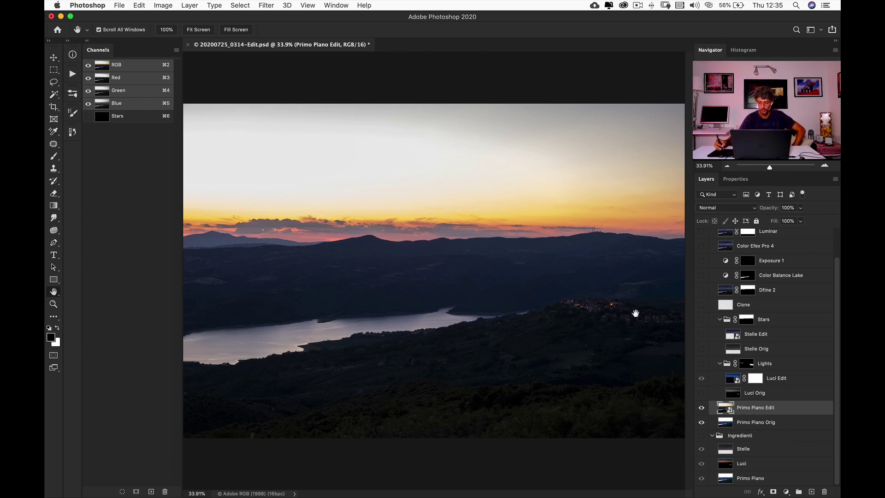
pyautogui.click(702, 408)
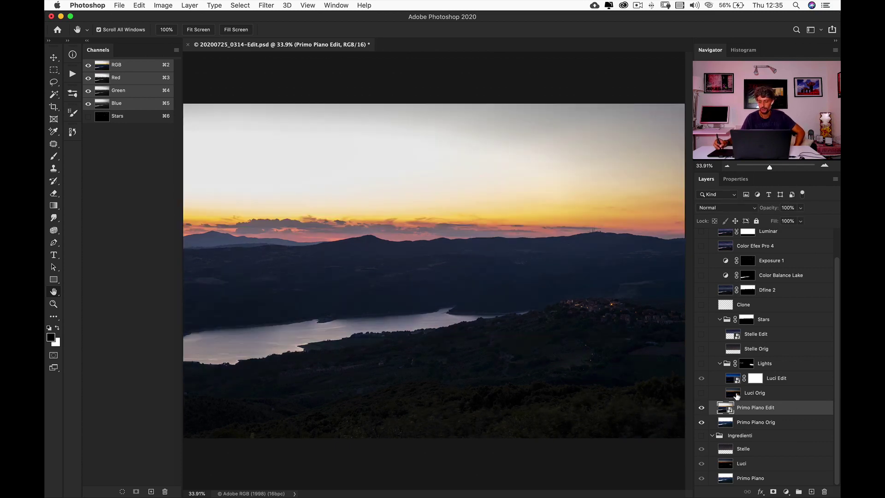
# Step: Show the Lights group with its Luci Orig layer and disable the group's layer mask
pyautogui.click(713, 394)
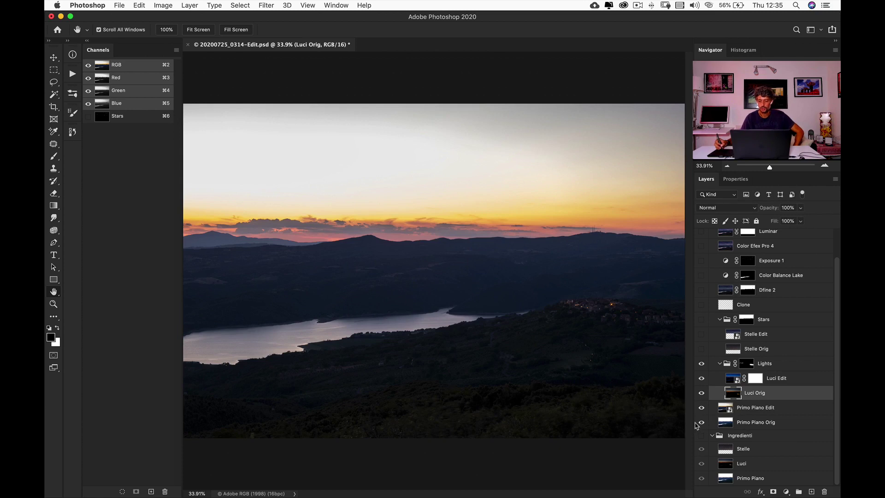
pyautogui.click(702, 393)
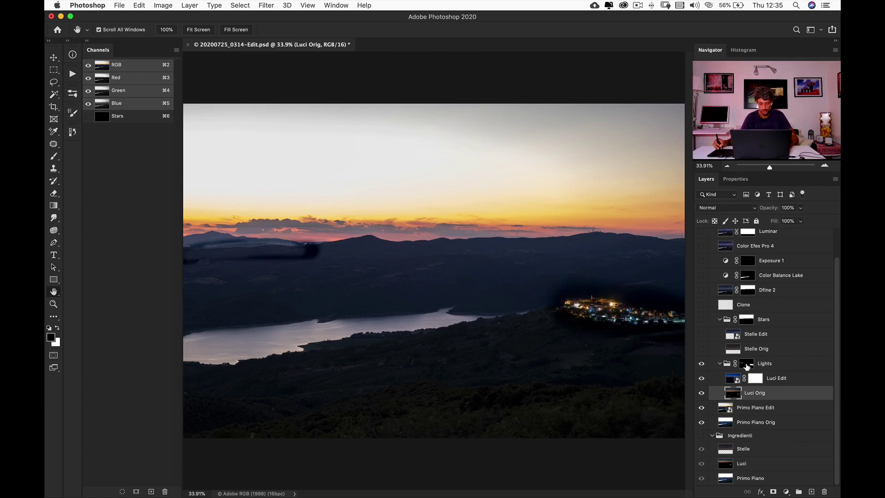
pyautogui.keyDown('shift'); pyautogui.click(747, 364); pyautogui.keyUp('shift')
pyautogui.click(701, 408)
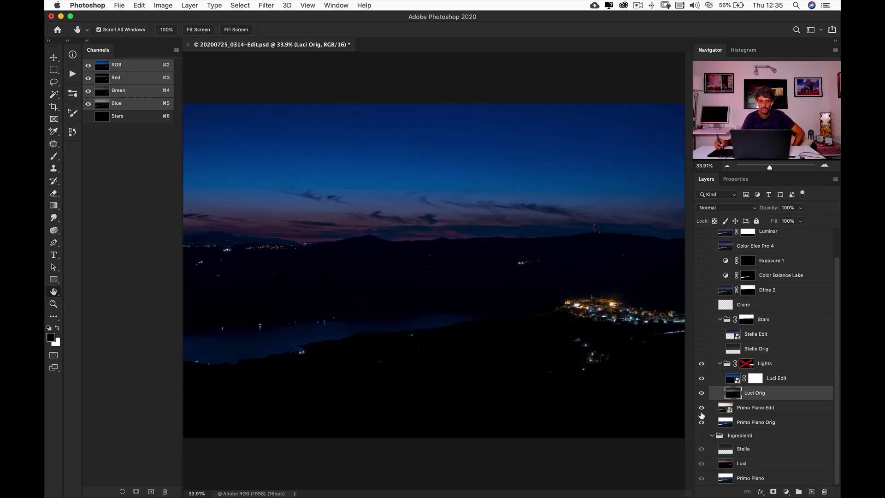
# Step: Compare Luci Edit with Luci Orig, and check the blend with the Lights group's mask enabled
pyautogui.click(702, 379)
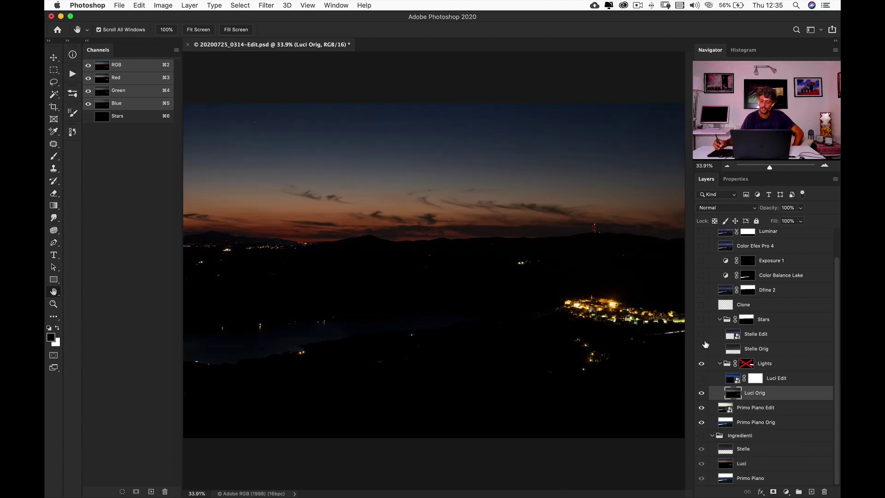
pyautogui.click(701, 379)
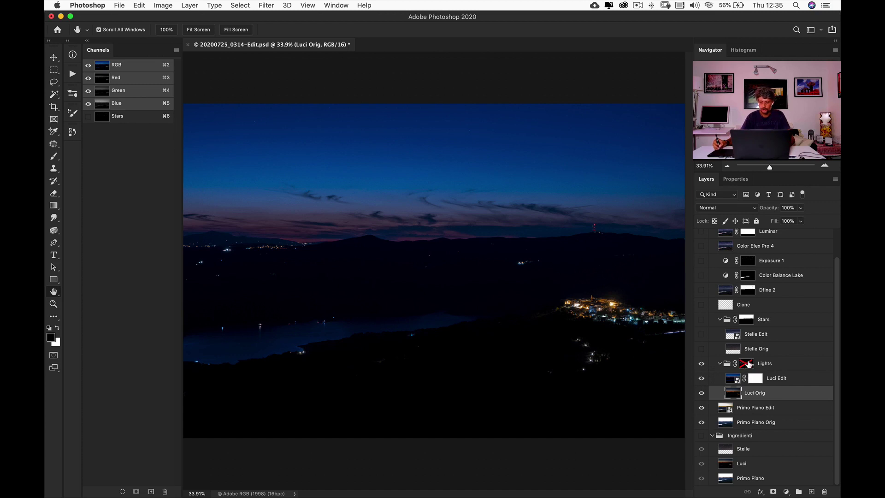
pyautogui.keyDown('shift'); pyautogui.click(746, 365); pyautogui.keyUp('shift')
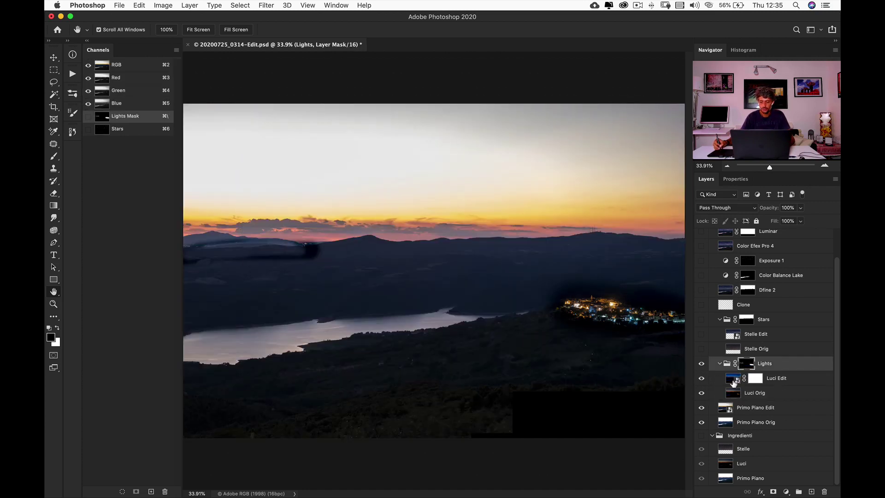
# Step: Set the Luci Edit layer's blend mode to Lighten and hide the Luci Orig layer beneath it
pyautogui.click(733, 380)
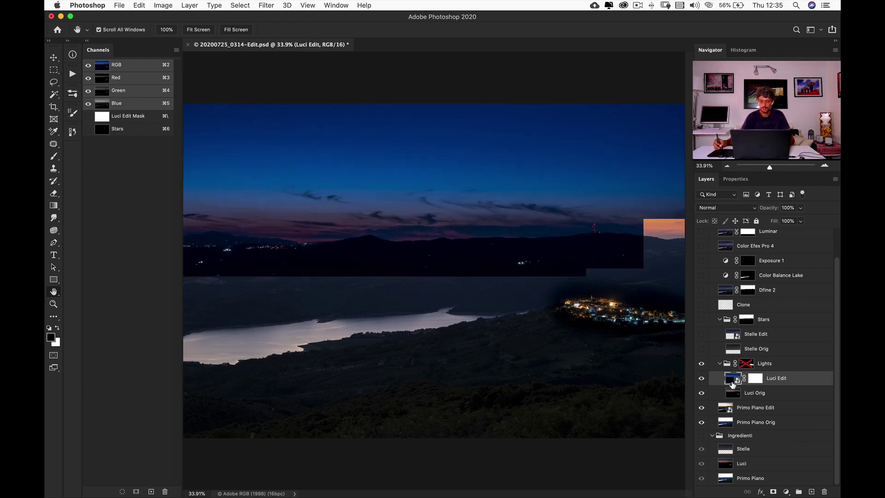
pyautogui.click(725, 211)
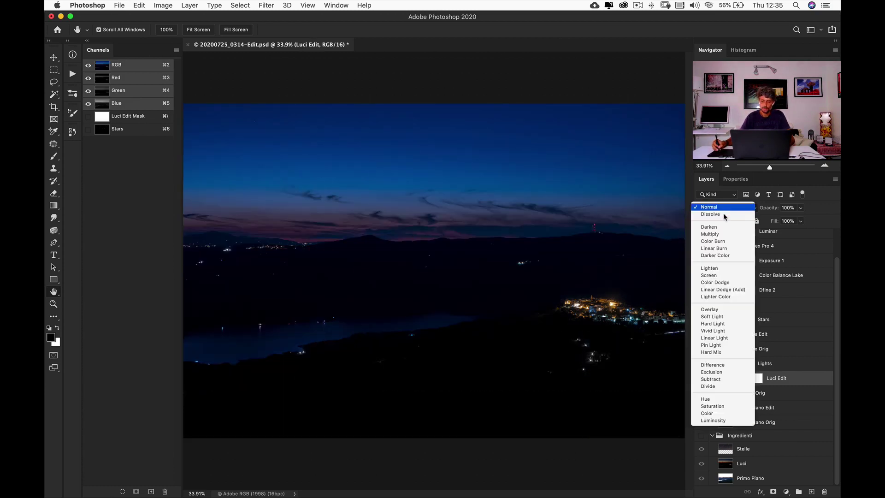
pyautogui.click(724, 270)
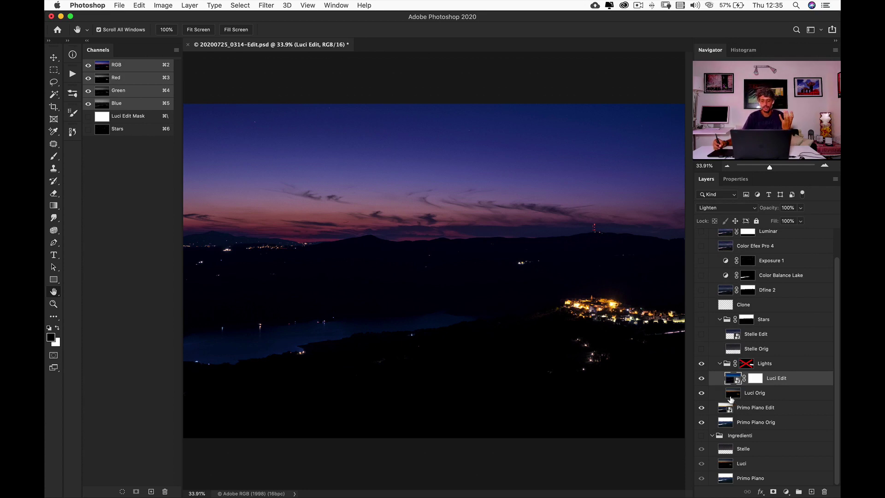
pyautogui.click(701, 393)
pyautogui.keyDown('alt'); pyautogui.click(745, 319); pyautogui.keyUp('alt')
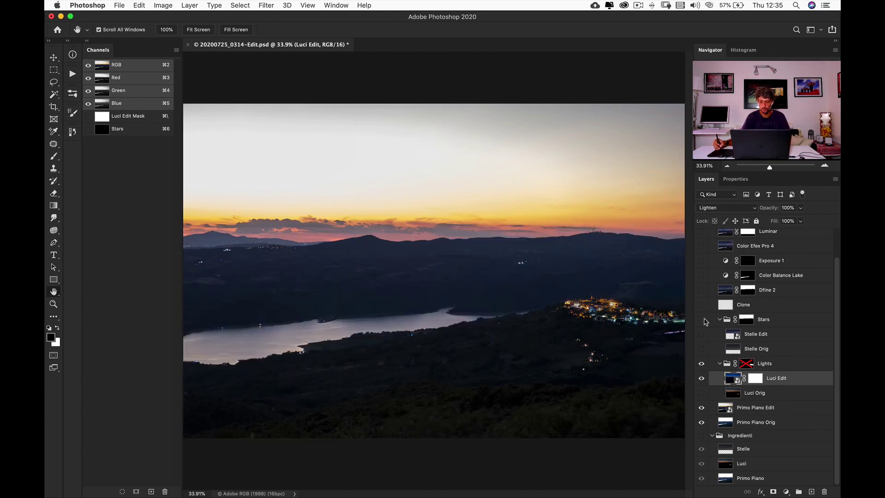
# Step: Re-enable the Lights group's layer mask and compare the image with the village lights hidden and shown
pyautogui.click(701, 379)
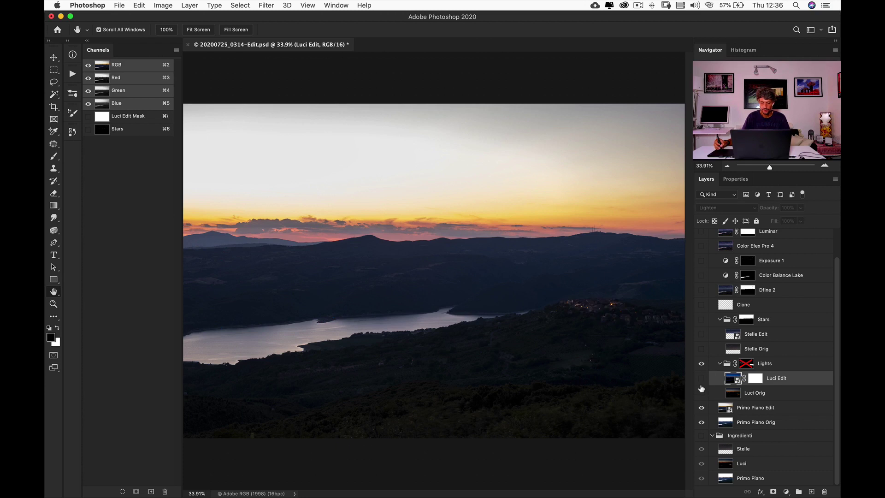
pyautogui.click(701, 379)
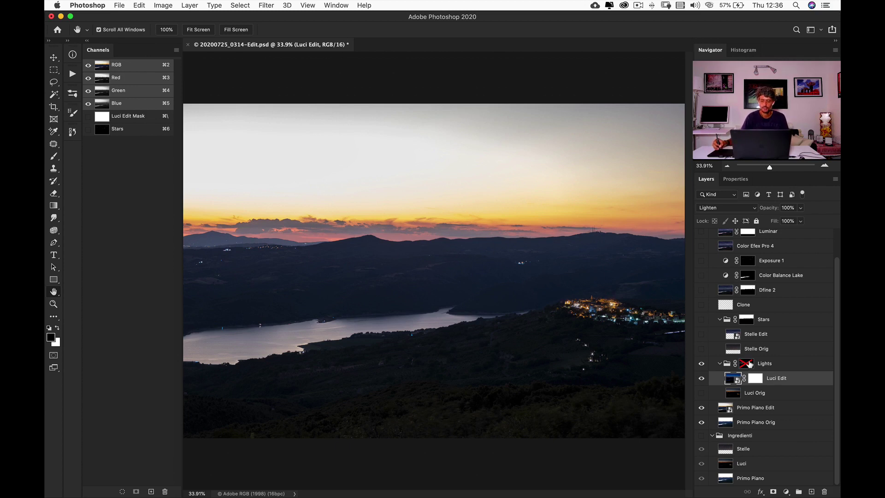
pyautogui.click(751, 364)
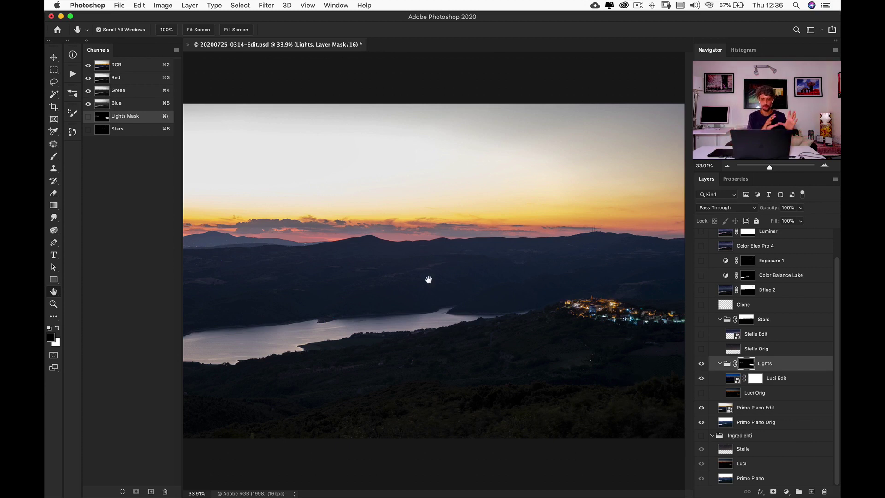
pyautogui.click(702, 364)
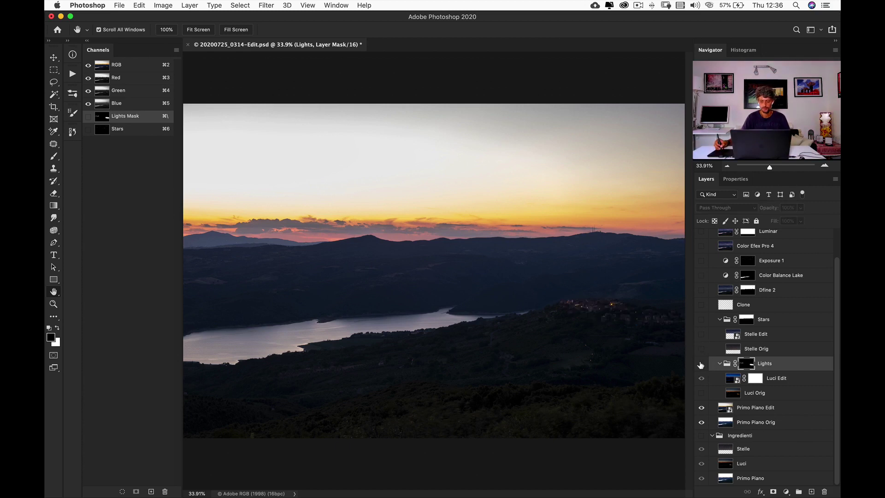
pyautogui.click(701, 365)
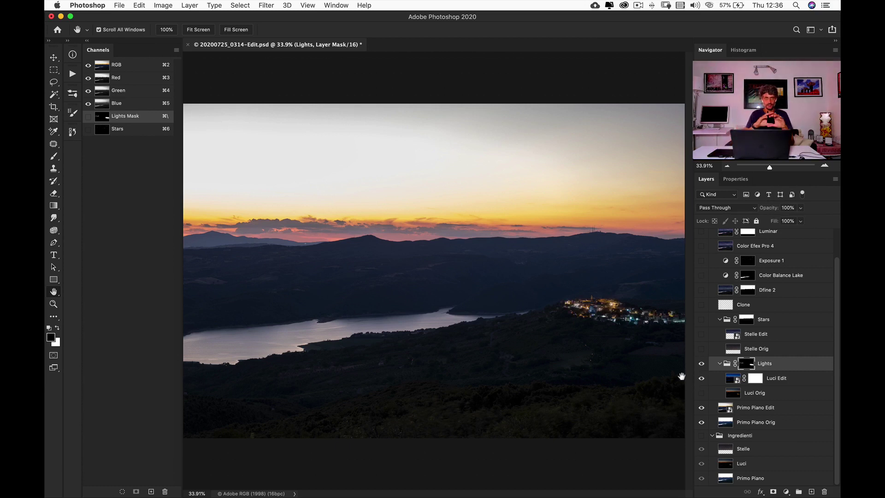
# Step: Show the Stars group with Stelle Orig, make Stelle Edit visible over it, and hide Stelle Orig
pyautogui.click(702, 350)
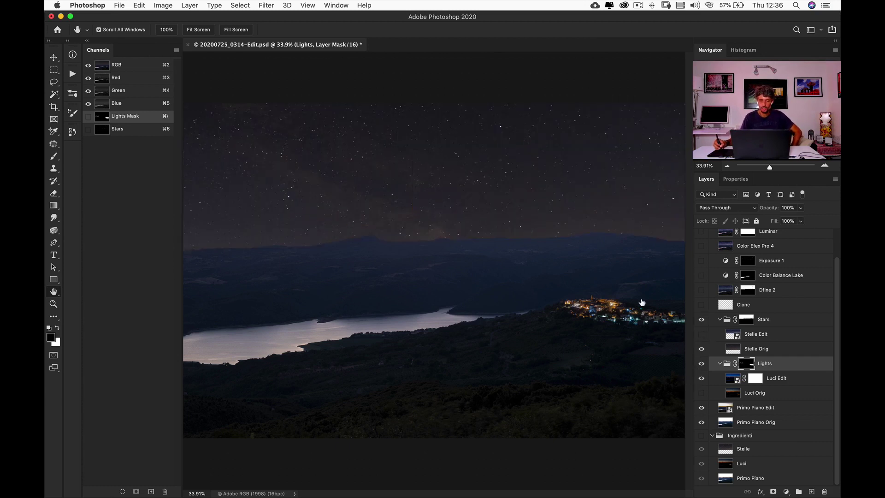
pyautogui.click(702, 334)
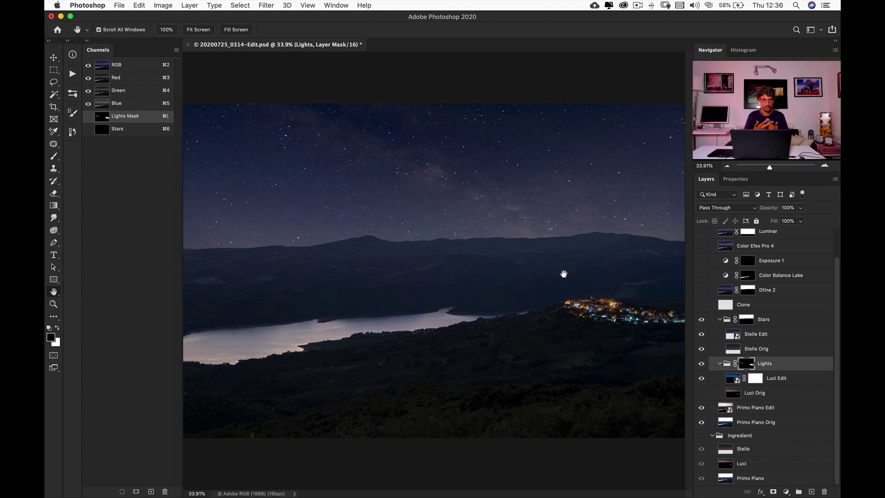
pyautogui.click(702, 349)
# Step: Check the horizon with the Stars group's layer mask disabled, and restore the mask
pyautogui.click(747, 320)
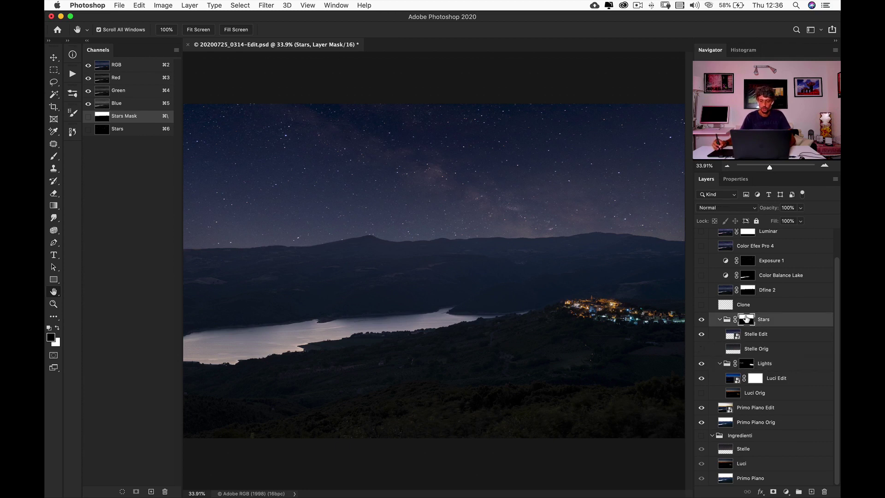
pyautogui.keyDown('shift'); pyautogui.click(749, 322); pyautogui.keyUp('shift')
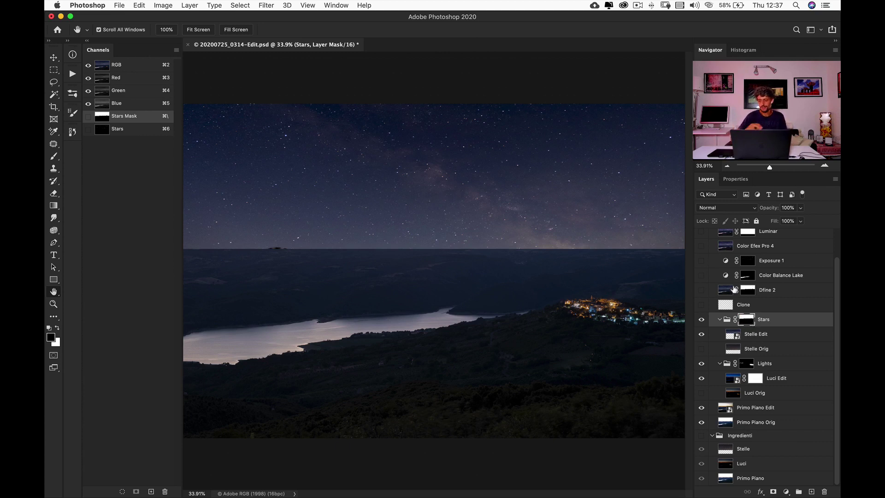
pyautogui.press('super+z')
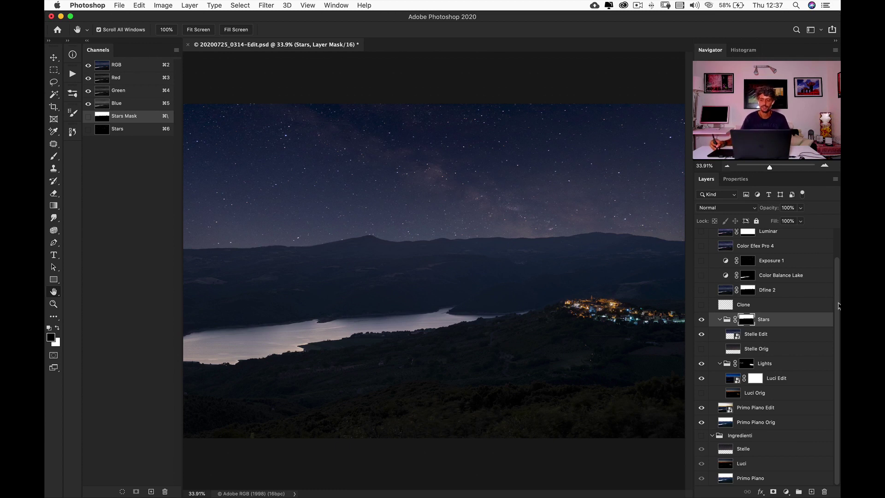
# Step: Show the Clone and Dfine 2 layers, and inspect the Dfine 2 mask on its own before returning to the image
pyautogui.scroll(2, 839, 298)
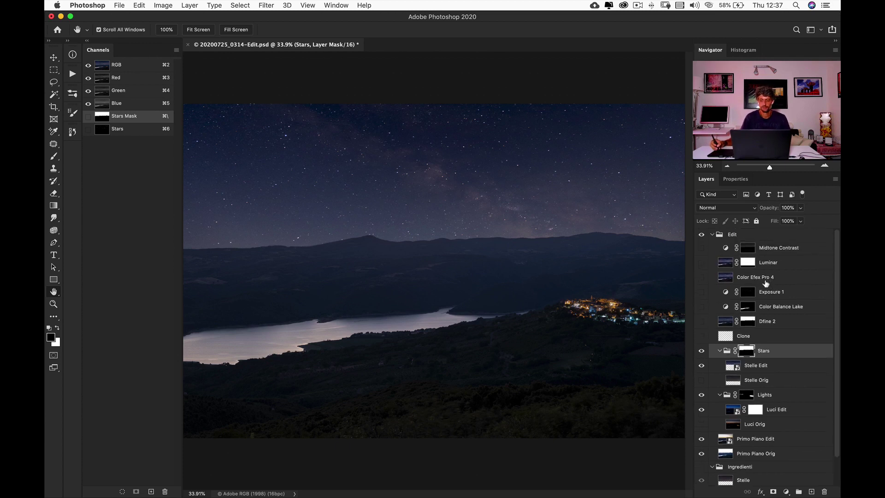
pyautogui.click(702, 337)
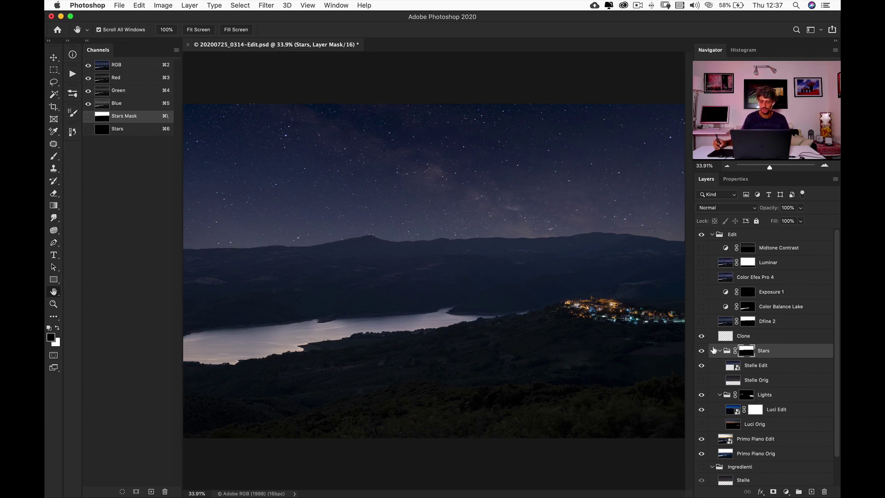
pyautogui.click(701, 321)
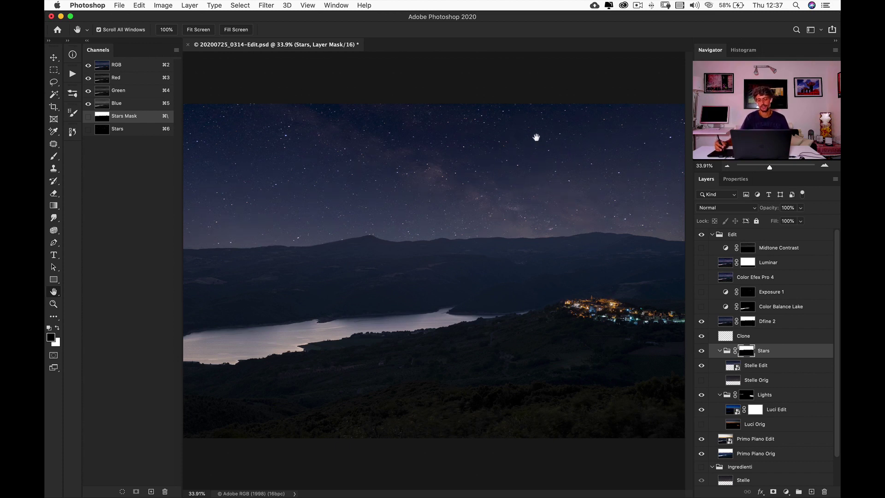
pyautogui.click(734, 324)
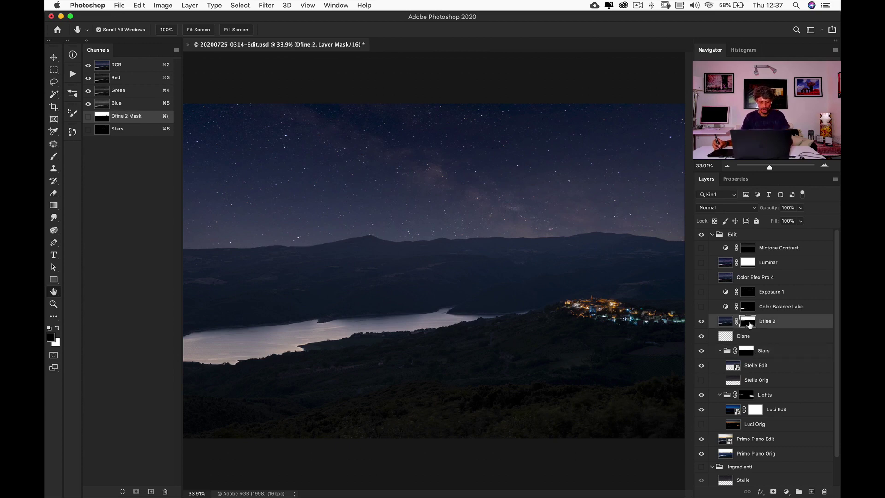
pyautogui.keyDown('alt'); pyautogui.click(749, 323); pyautogui.keyUp('alt')
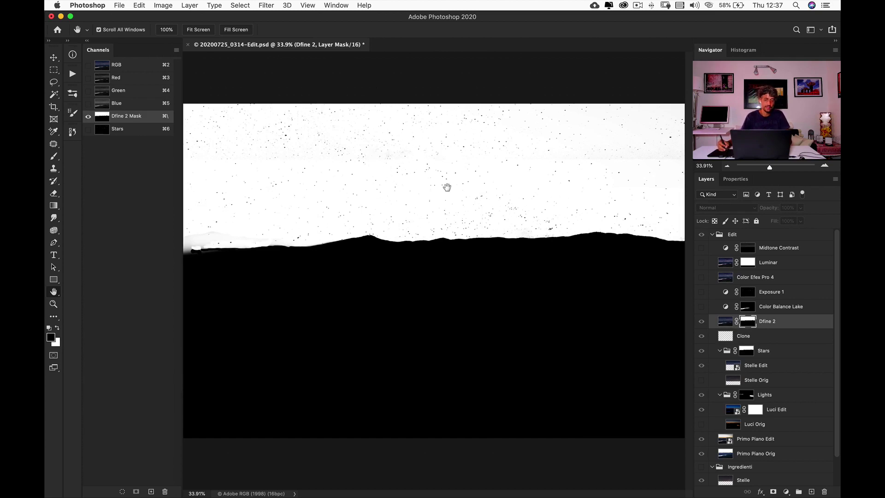
pyautogui.click(724, 322)
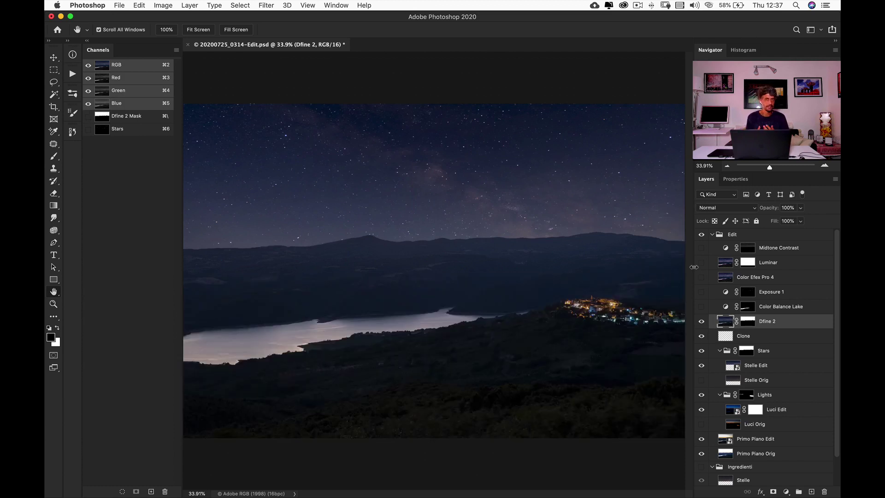
# Step: Show the Color Balance Lake adjustment and compare the lake's colour with and without it
pyautogui.click(701, 307)
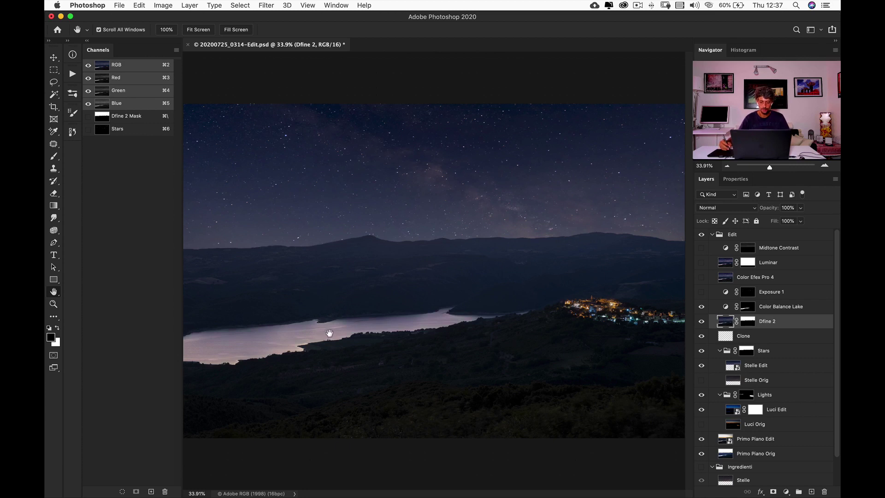
pyautogui.click(701, 308)
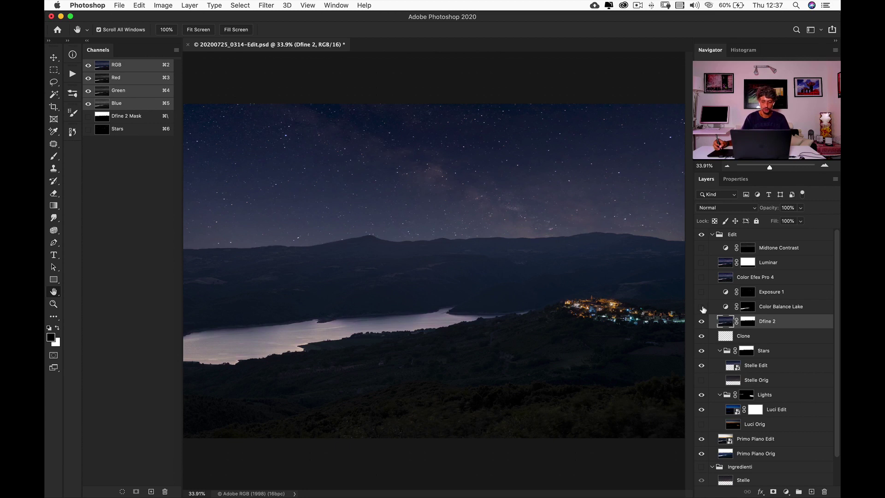
pyautogui.click(701, 307)
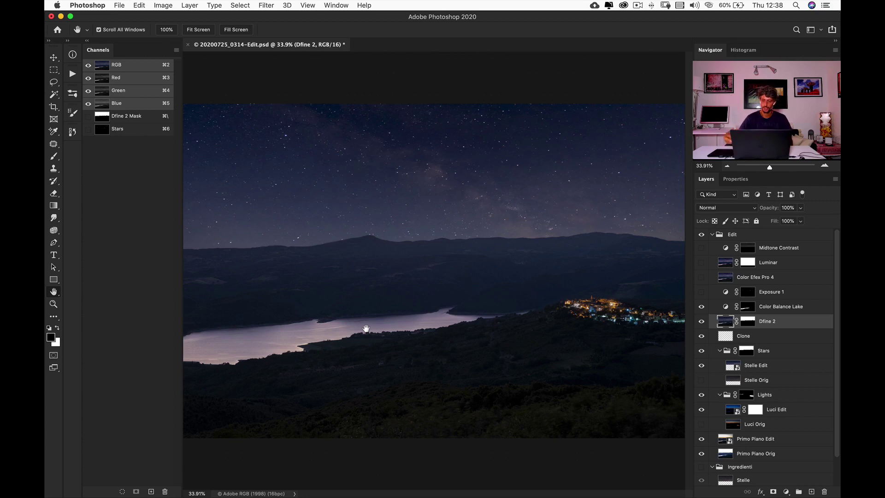
# Step: Show the Exposure 1, Color Efex Pro 4, Luminar and Midtone Contrast layers
pyautogui.click(702, 292)
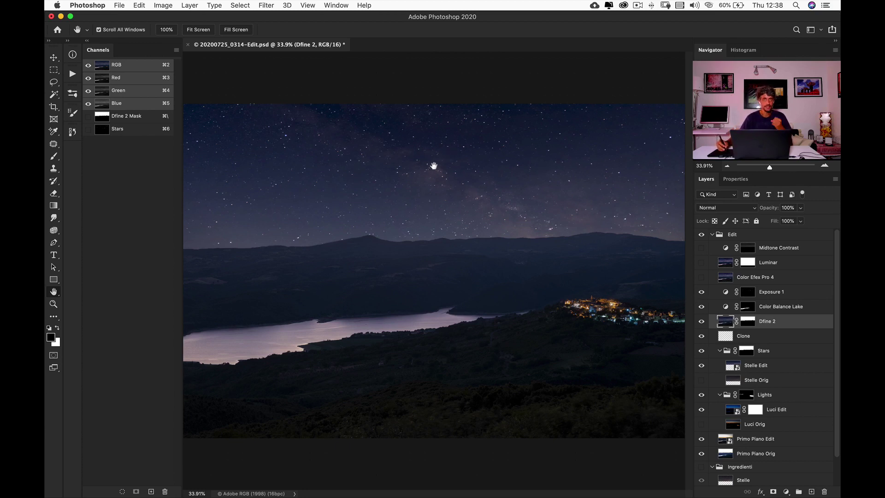
pyautogui.click(702, 277)
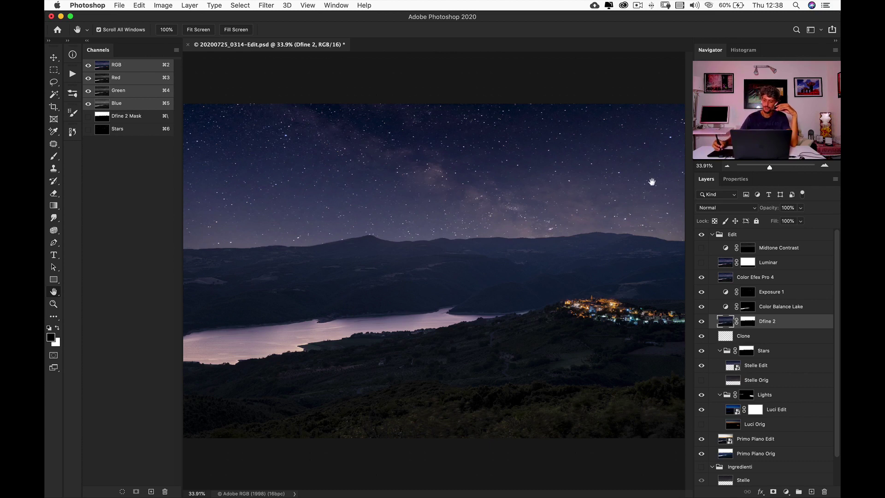
pyautogui.click(701, 263)
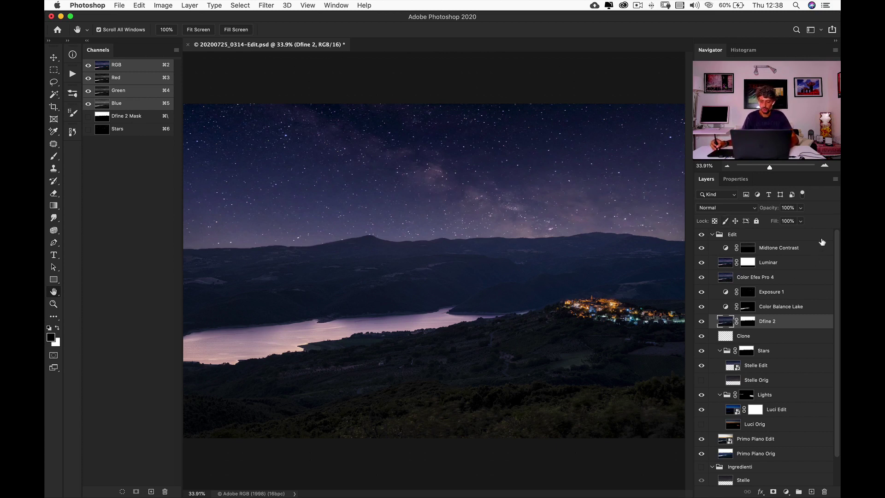
# Step: Isolate the Primo Piano layer in the Ingredienti group, and make the Edit group's layers visible again, leaving the Orig layers hidden
pyautogui.moveTo(838, 251); pyautogui.dragTo(837, 341)
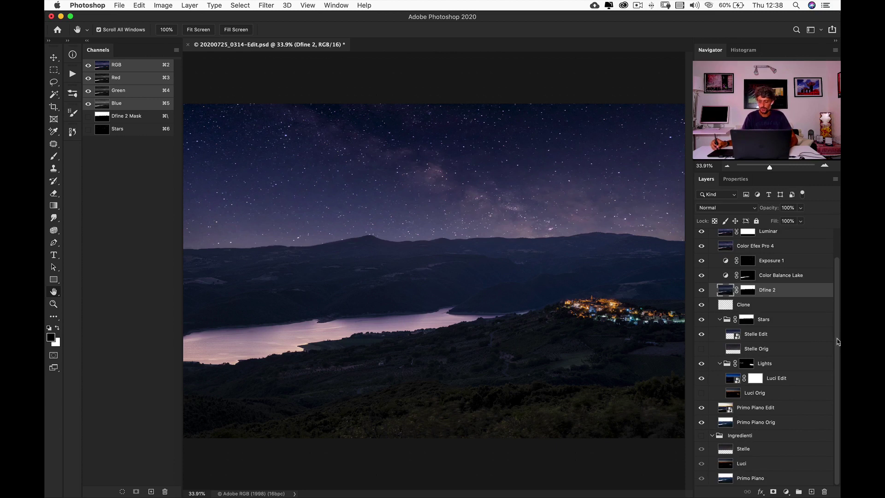
pyautogui.keyDown('alt'); pyautogui.click(703, 479); pyautogui.keyUp('alt')
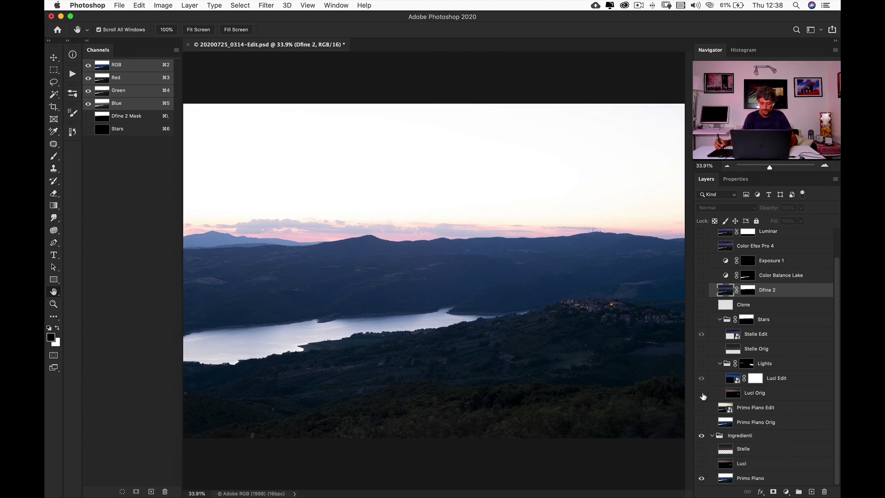
pyautogui.moveTo(838, 293); pyautogui.dragTo(836, 234)
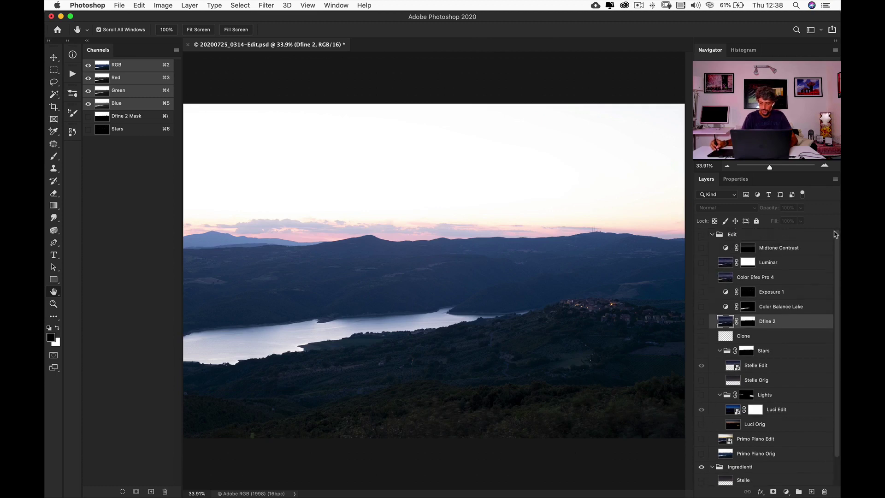
pyautogui.moveTo(703, 248); pyautogui.dragTo(704, 353)
pyautogui.click(701, 394)
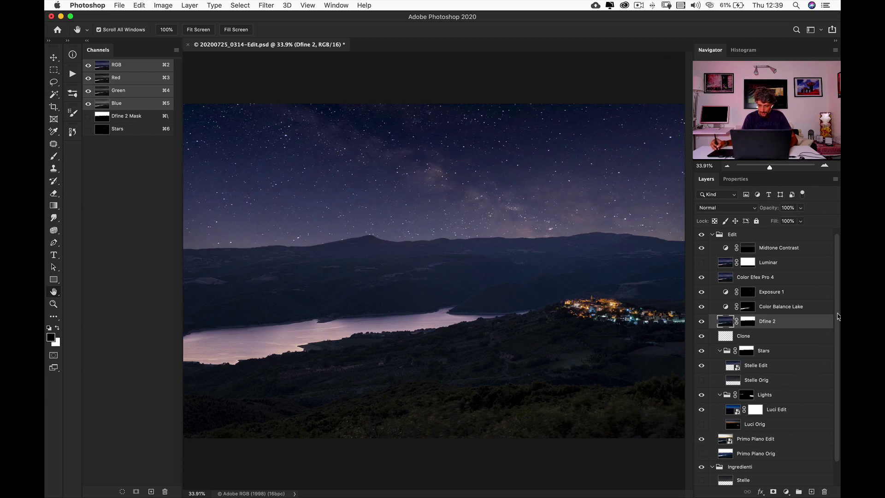
pyautogui.scroll(-1, 836, 310)
pyautogui.click(702, 250)
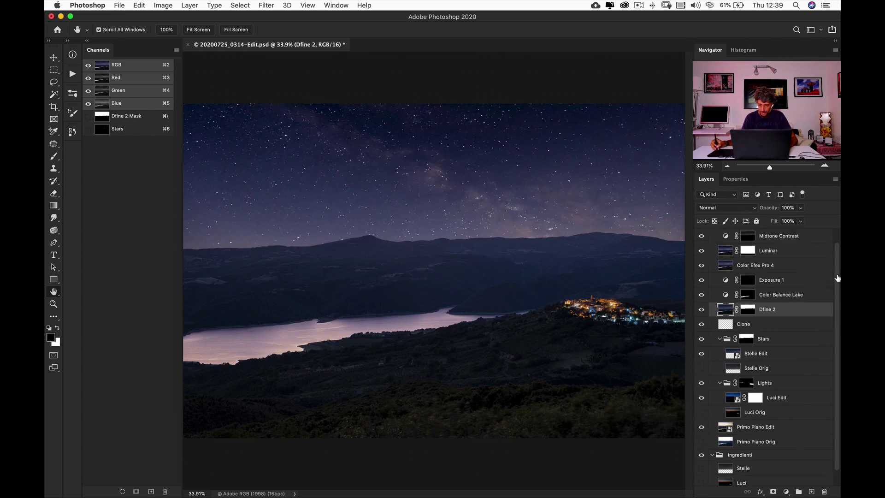
pyautogui.scroll(-1, 836, 399)
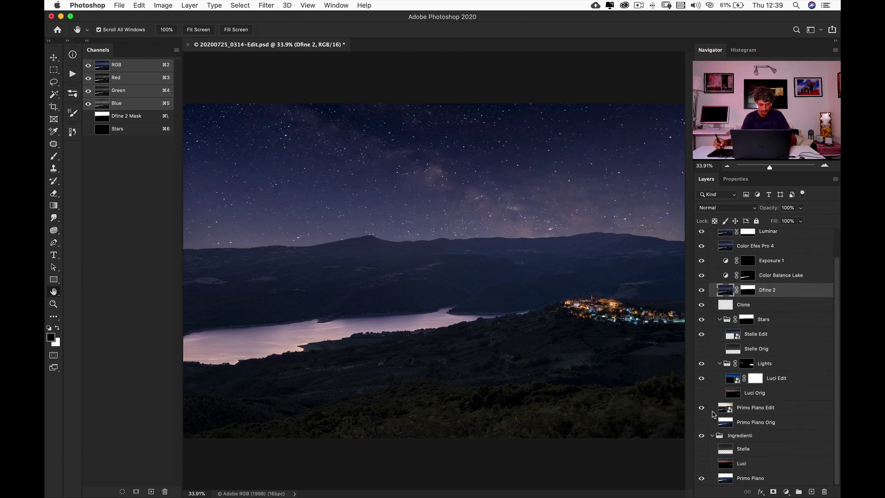
# Step: Compare the original Primo Piano exposure with the finished composite by repeatedly isolating that layer and restoring the others
pyautogui.keyDown('alt'); pyautogui.click(701, 478); pyautogui.keyUp('alt')
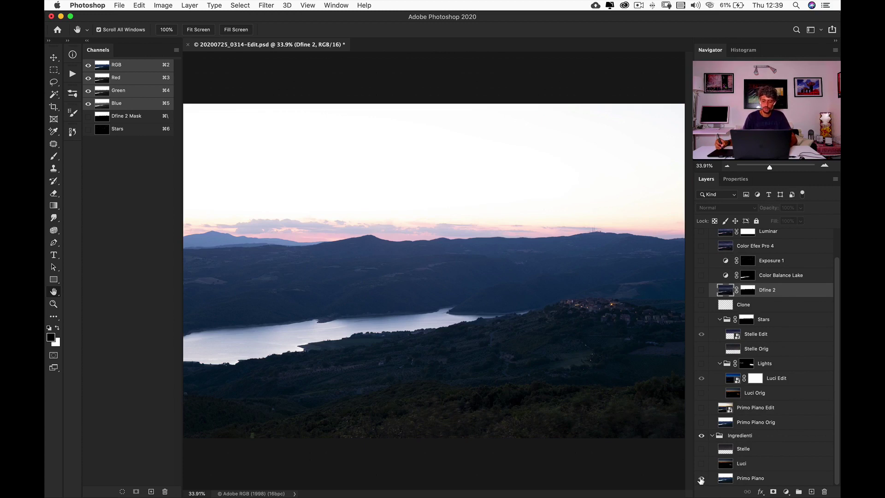
pyautogui.keyDown('alt'); pyautogui.click(702, 479); pyautogui.keyUp('alt')
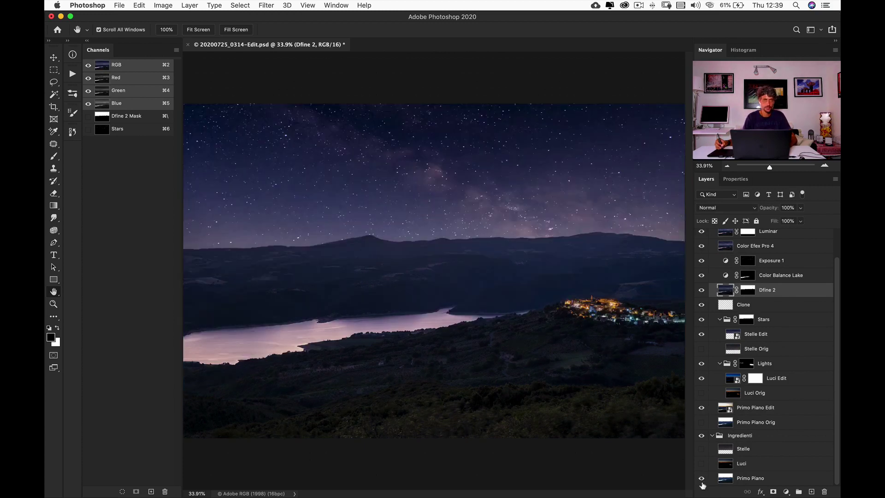
pyautogui.keyDown('alt'); pyautogui.click(701, 480); pyautogui.keyUp('alt')
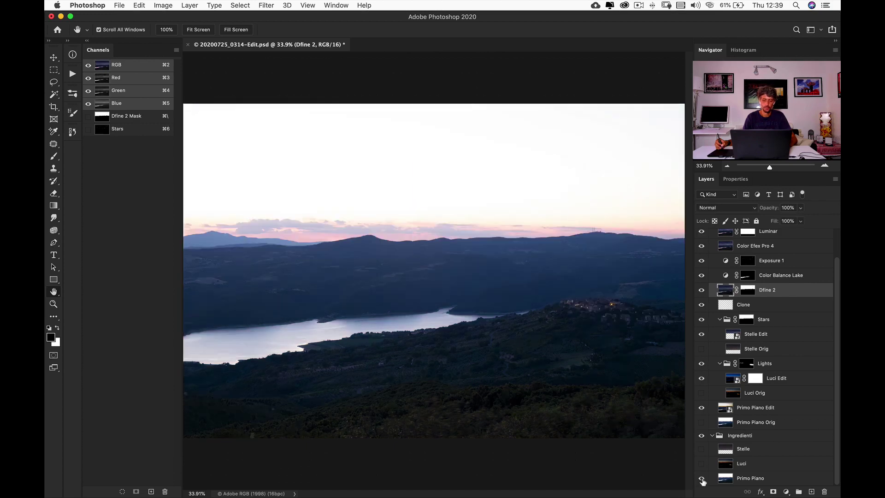
pyautogui.keyDown('alt'); pyautogui.click(701, 479); pyautogui.keyUp('alt')
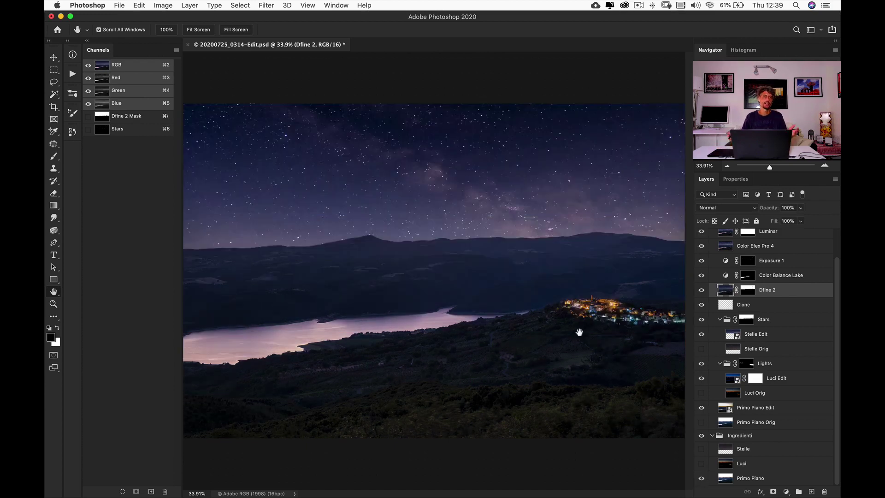